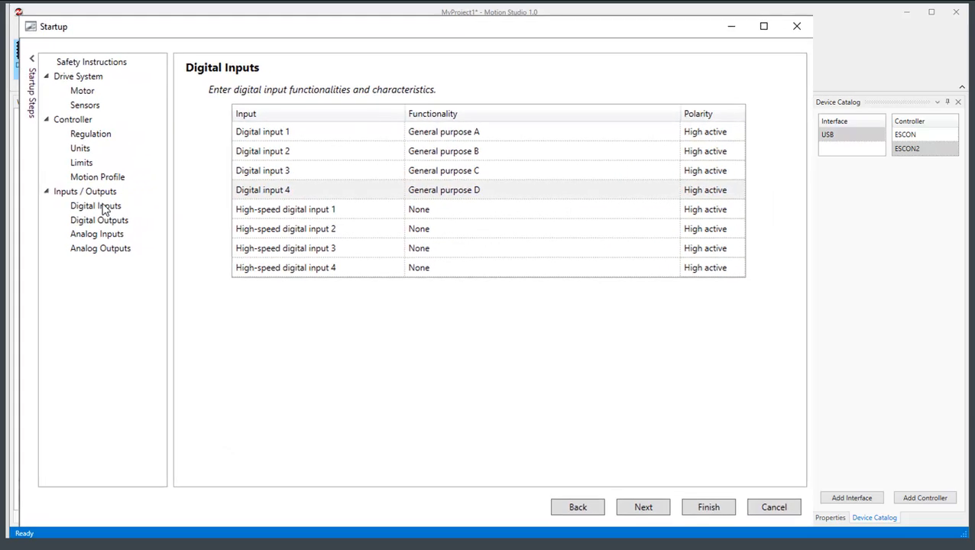
Step: Assign the Drive enable functionality to digital input 3 and Quick stop to digital input 4
{"action": "left_click", "coordinate": [104, 208]}
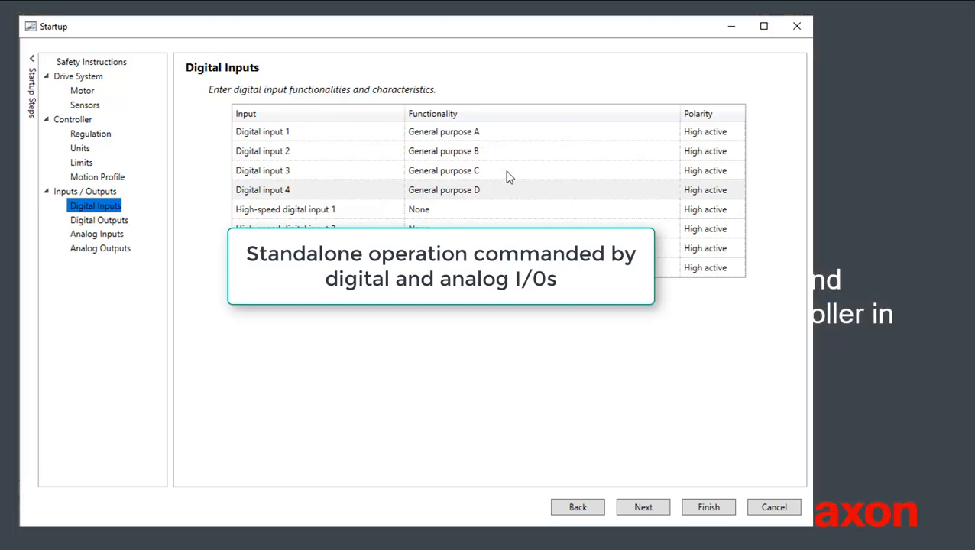
{"action": "left_click", "coordinate": [610, 134]}
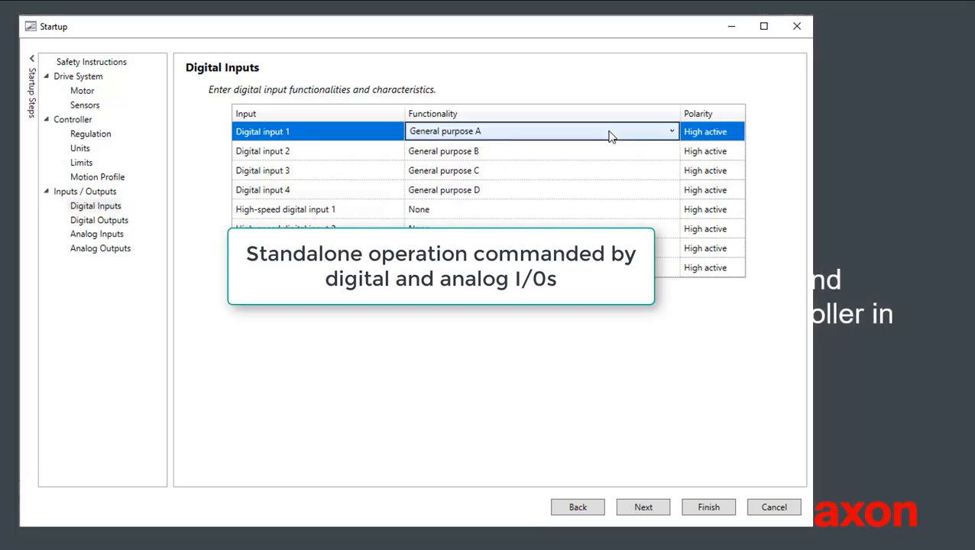
{"action": "left_click", "coordinate": [635, 171]}
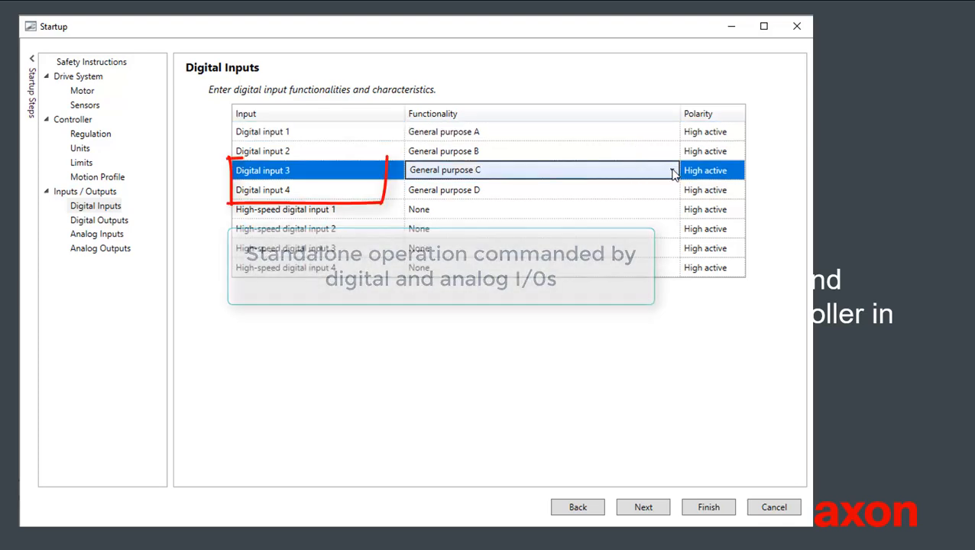
{"action": "left_click", "coordinate": [672, 171]}
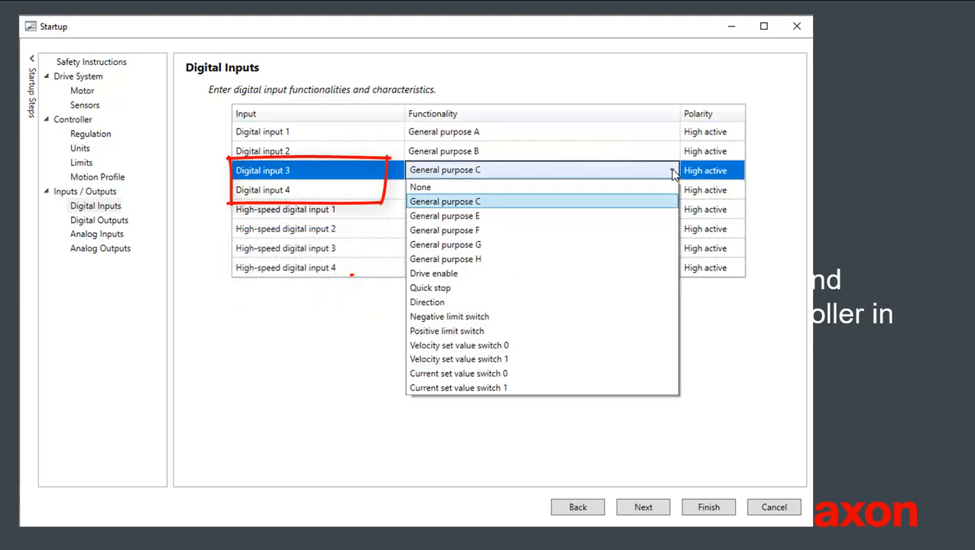
{"action": "left_click", "coordinate": [582, 275]}
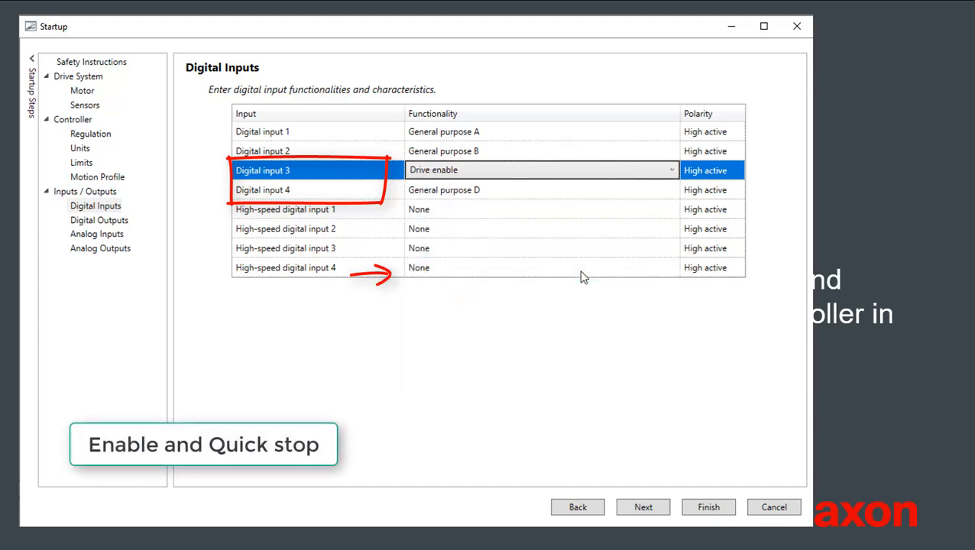
{"action": "left_click", "coordinate": [655, 190]}
{"action": "left_click", "coordinate": [672, 190]}
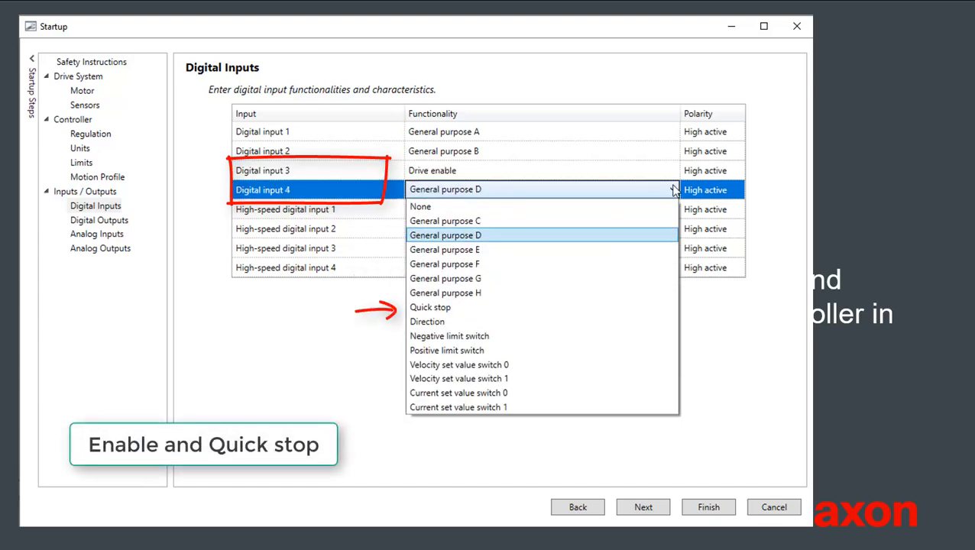
{"action": "left_click", "coordinate": [595, 306]}
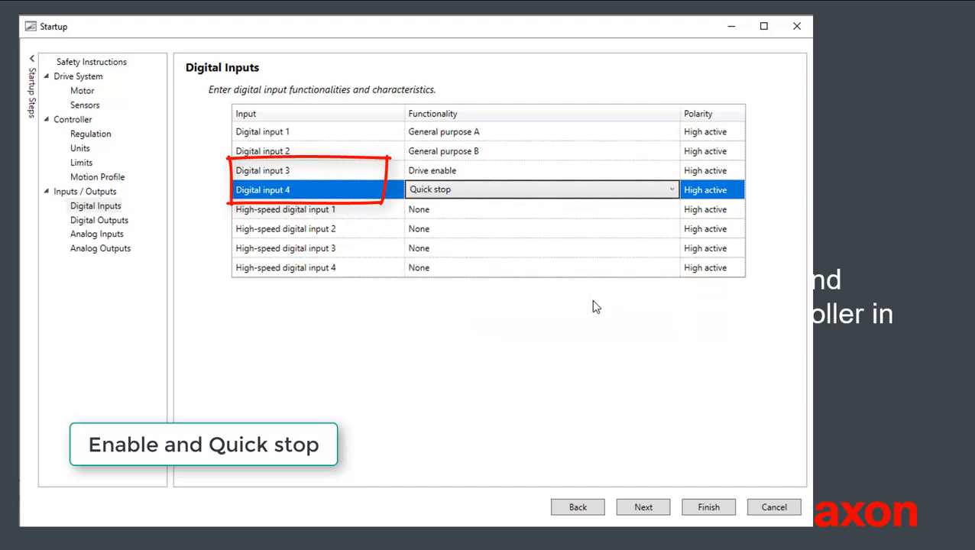
Step: Assign the Velocity set value functionality to analog input 1
{"action": "left_click", "coordinate": [642, 508]}
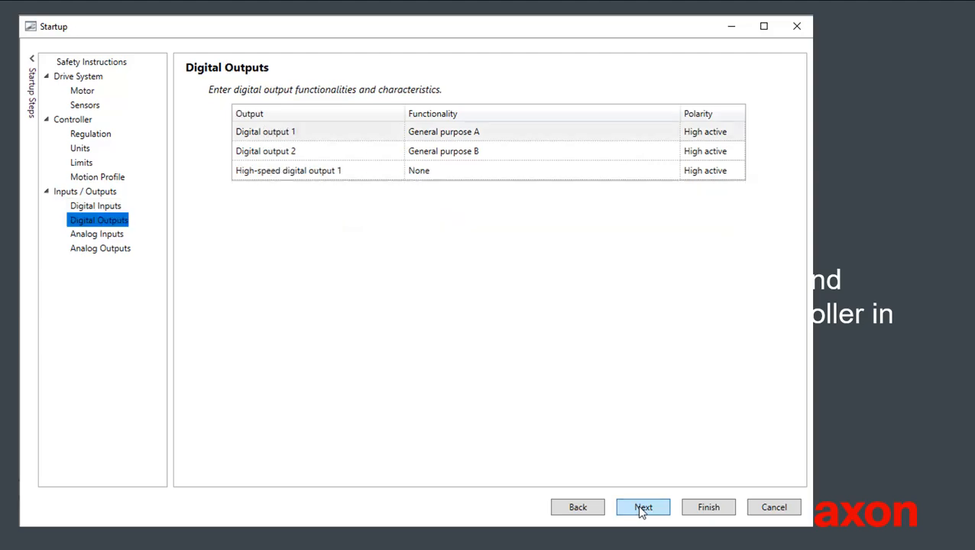
{"action": "left_click", "coordinate": [90, 235]}
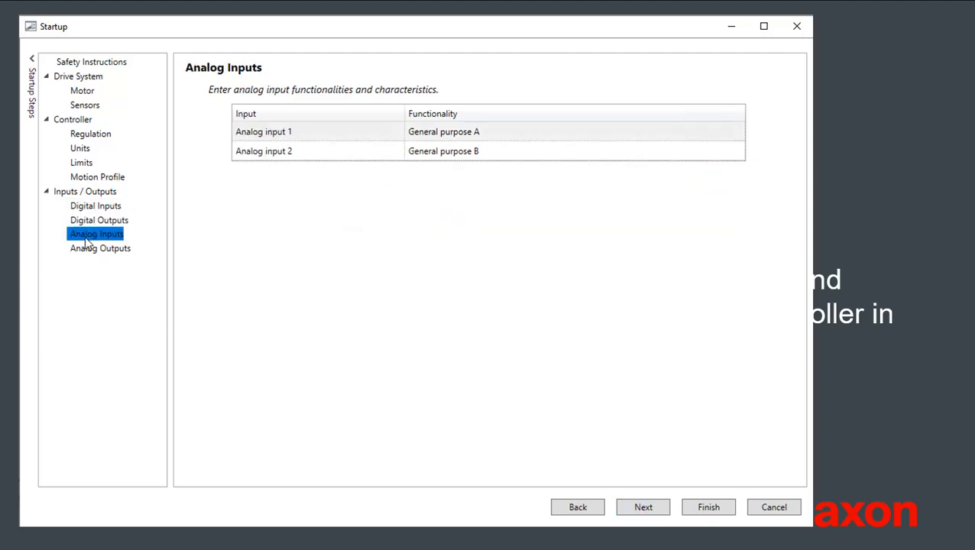
{"action": "left_click", "coordinate": [639, 138]}
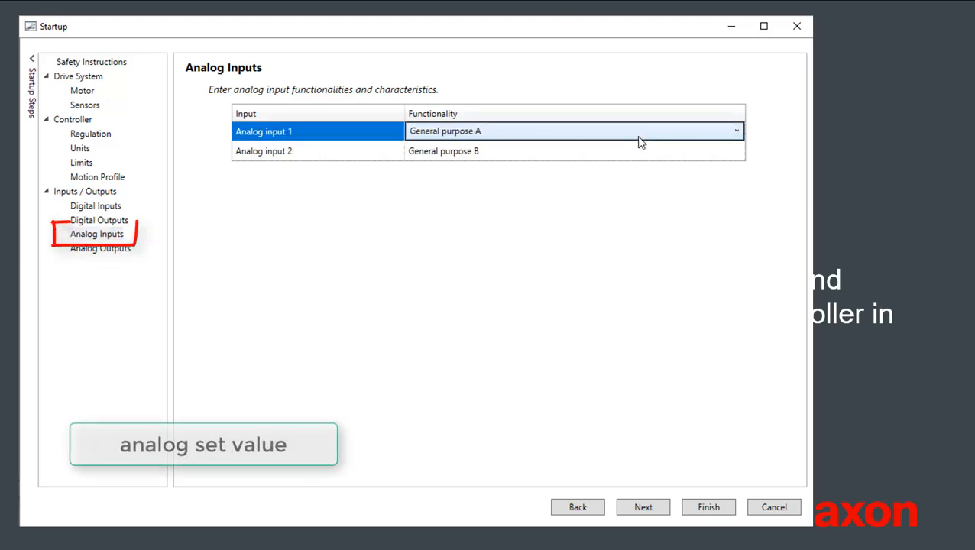
{"action": "left_click", "coordinate": [736, 135]}
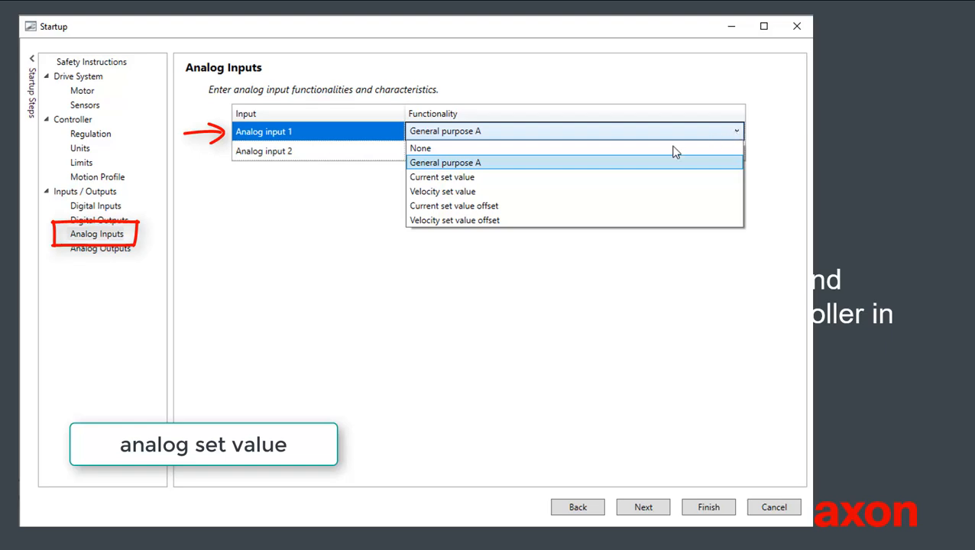
{"action": "left_click", "coordinate": [560, 194]}
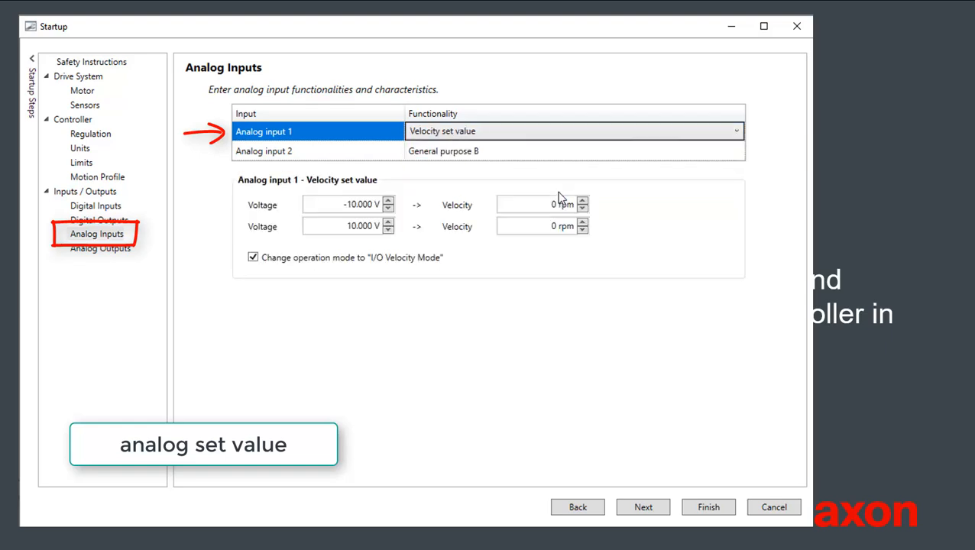
Step: Scale the analog velocity set value so -5 V corresponds to -2000 rpm and 5 V to 10000 rpm
{"action": "left_click", "coordinate": [349, 204]}
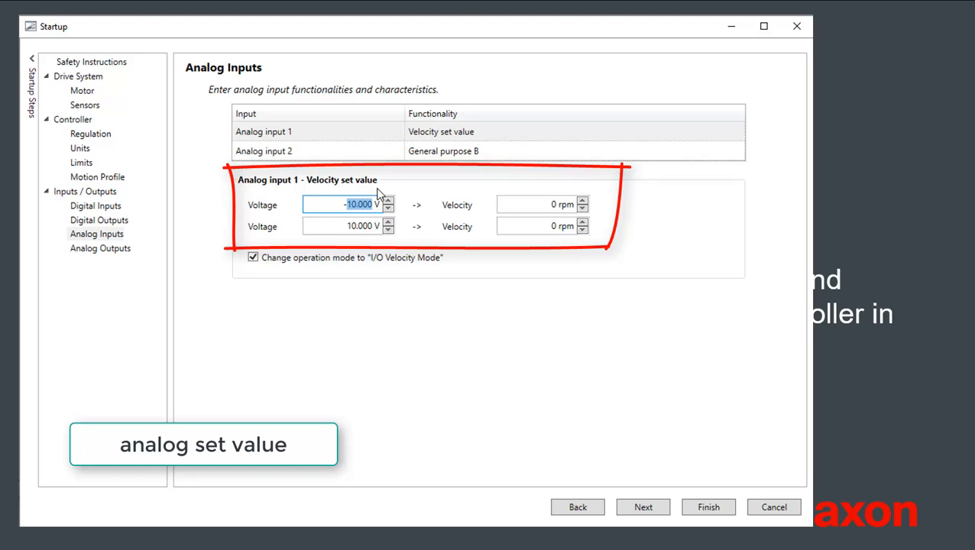
{"action": "type", "text": "5"}
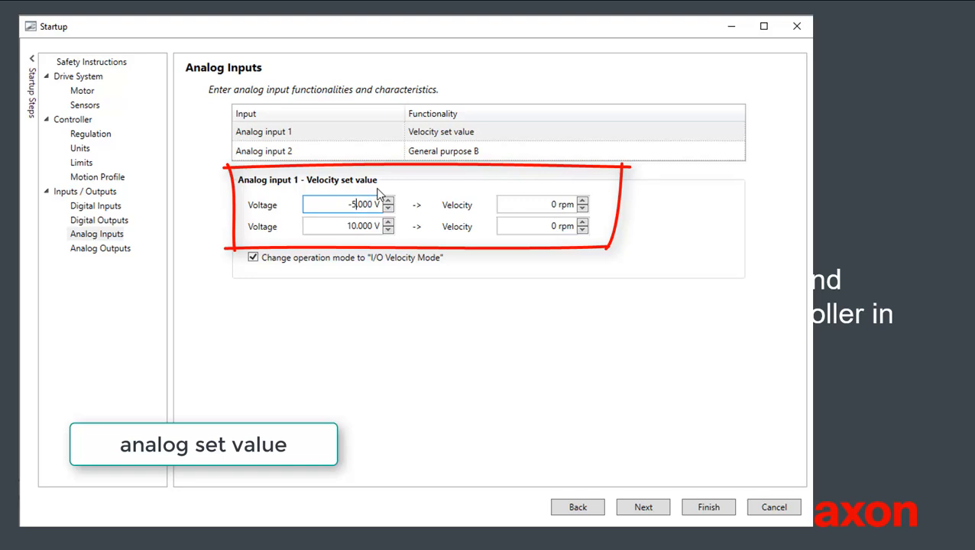
{"action": "double_click", "coordinate": [550, 204]}
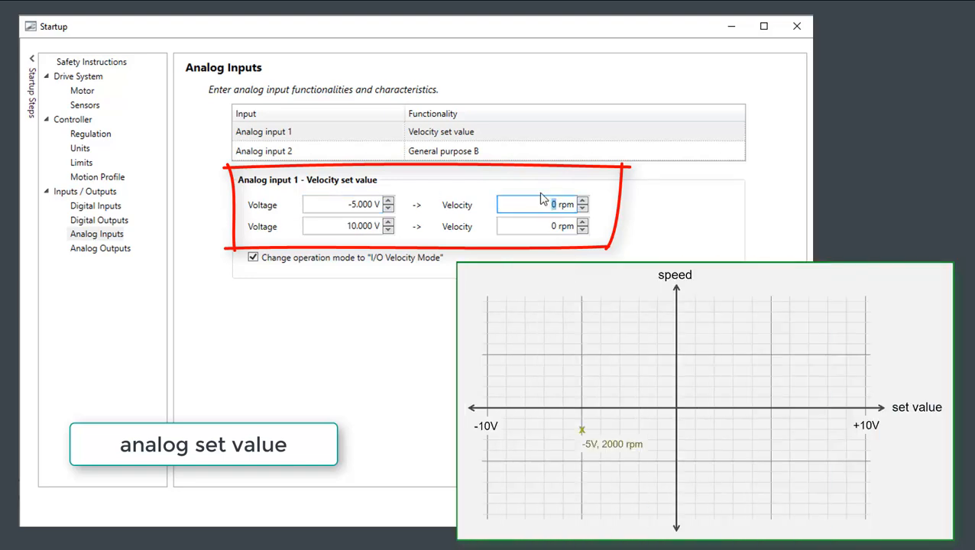
{"action": "type", "text": "2000"}
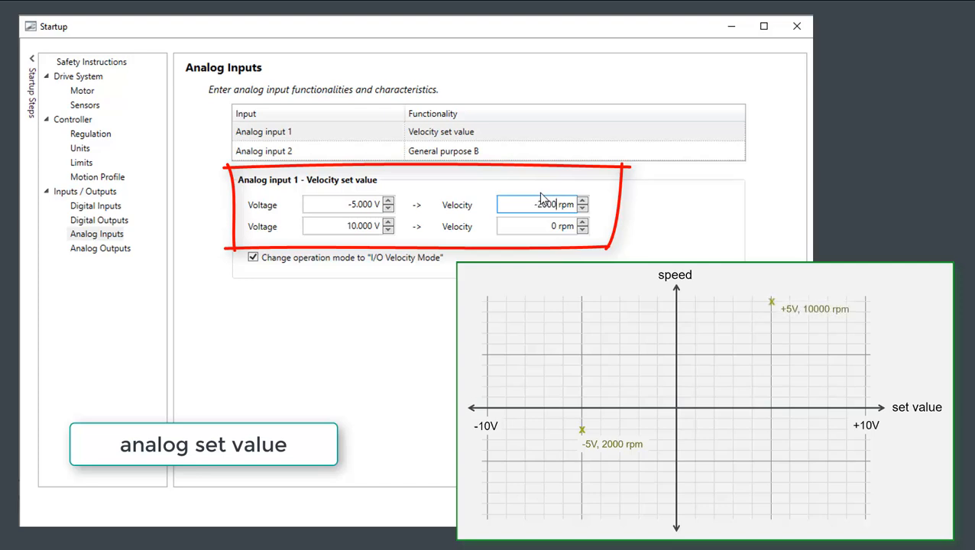
{"action": "left_click", "coordinate": [373, 226]}
{"action": "double_click", "coordinate": [350, 226]}
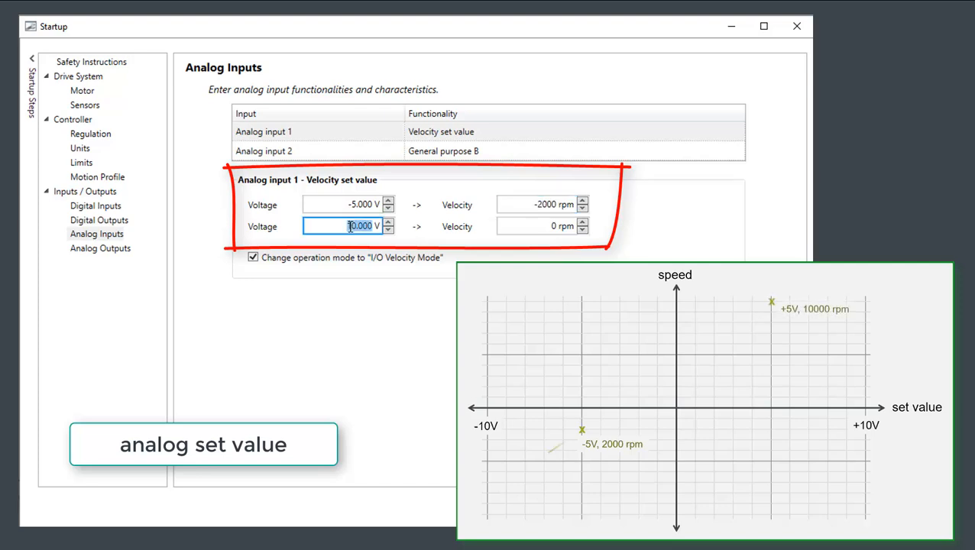
{"action": "type", "text": "5"}
{"action": "double_click", "coordinate": [537, 227]}
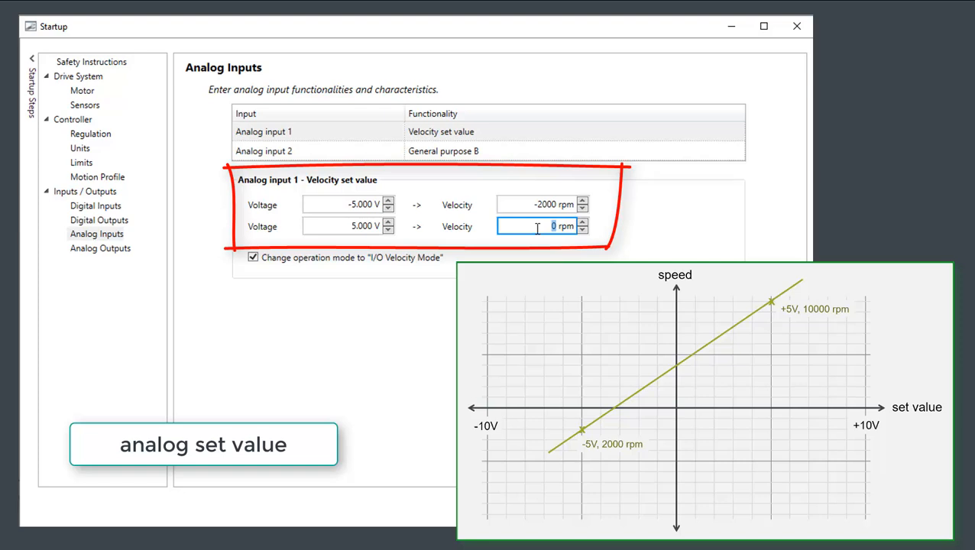
{"action": "type", "text": "10000"}
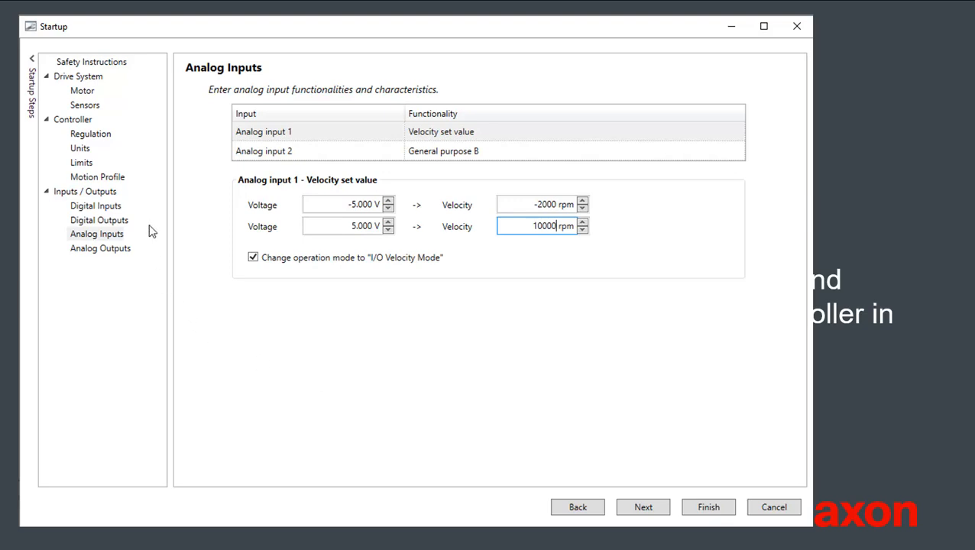
Step: Return analog input 1 to the General purpose A functionality
{"action": "left_click", "coordinate": [569, 136]}
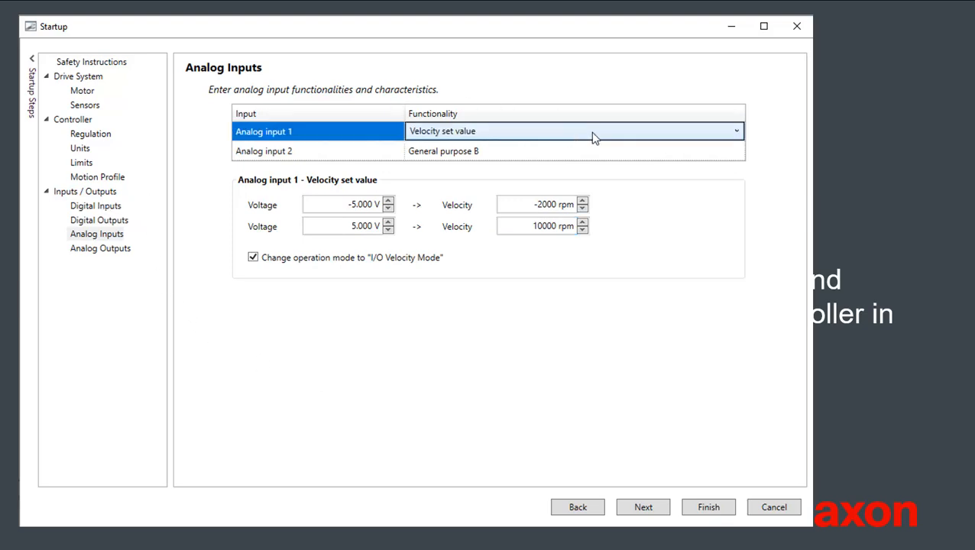
{"action": "left_click", "coordinate": [737, 131]}
{"action": "left_click", "coordinate": [649, 163]}
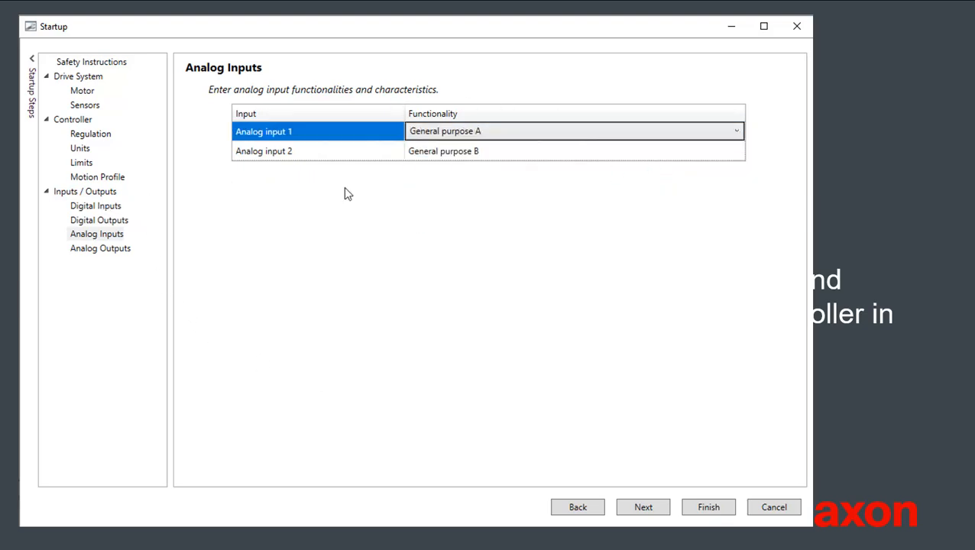
Step: Assign the PWM velocity set value functionality to digital input 1
{"action": "left_click", "coordinate": [99, 206]}
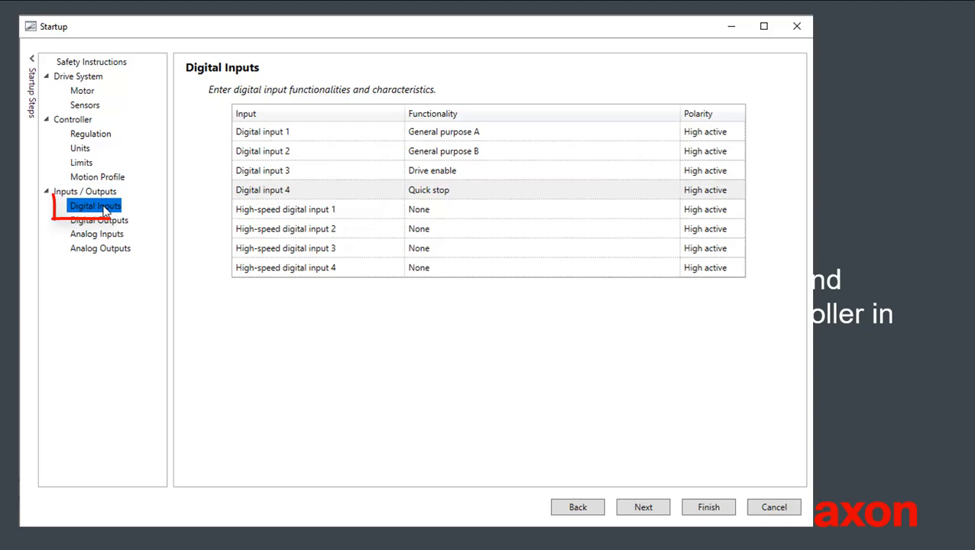
{"action": "left_click", "coordinate": [565, 133]}
{"action": "left_click", "coordinate": [672, 131]}
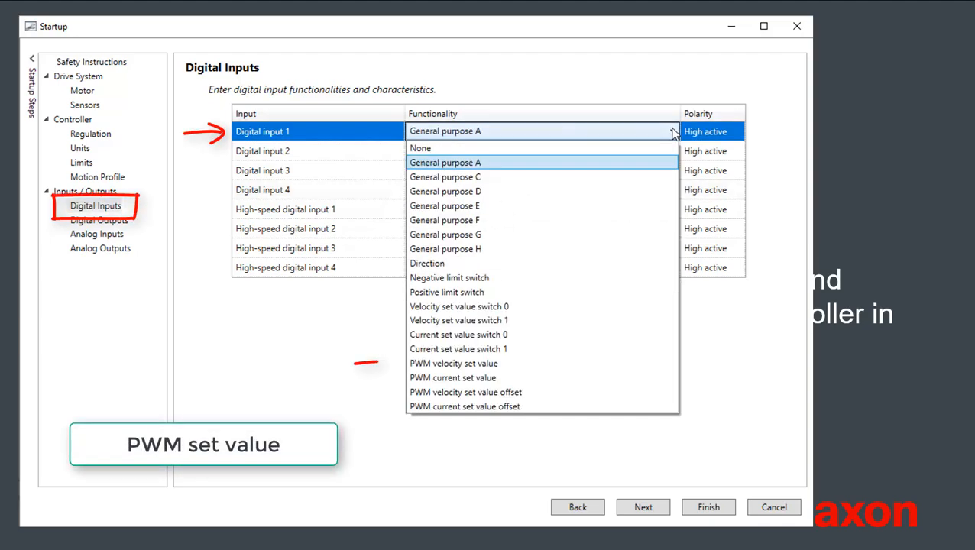
{"action": "left_click", "coordinate": [538, 364]}
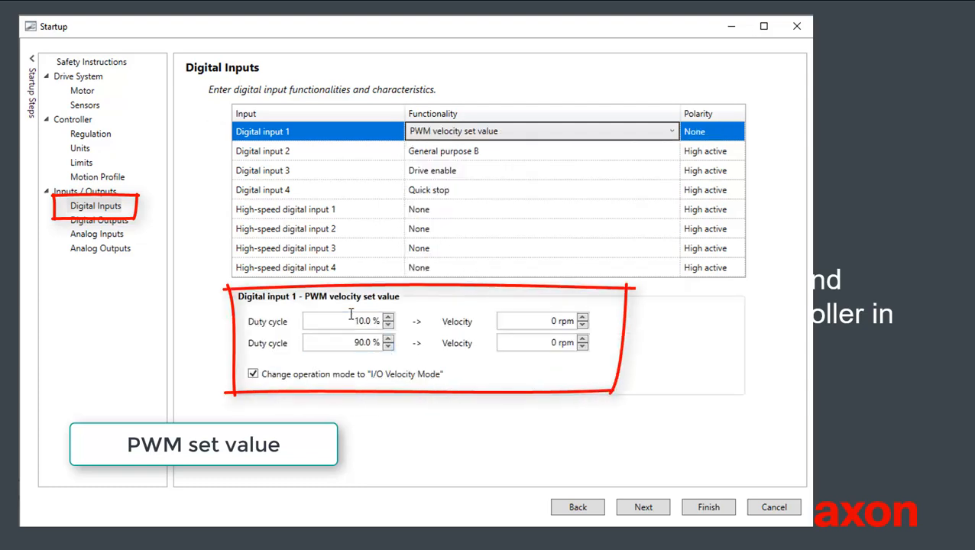
Step: Set the PWM velocity to -5000 rpm for the 10% duty cycle and 5000 rpm for the 90% duty cycle
{"action": "left_click", "coordinate": [555, 319]}
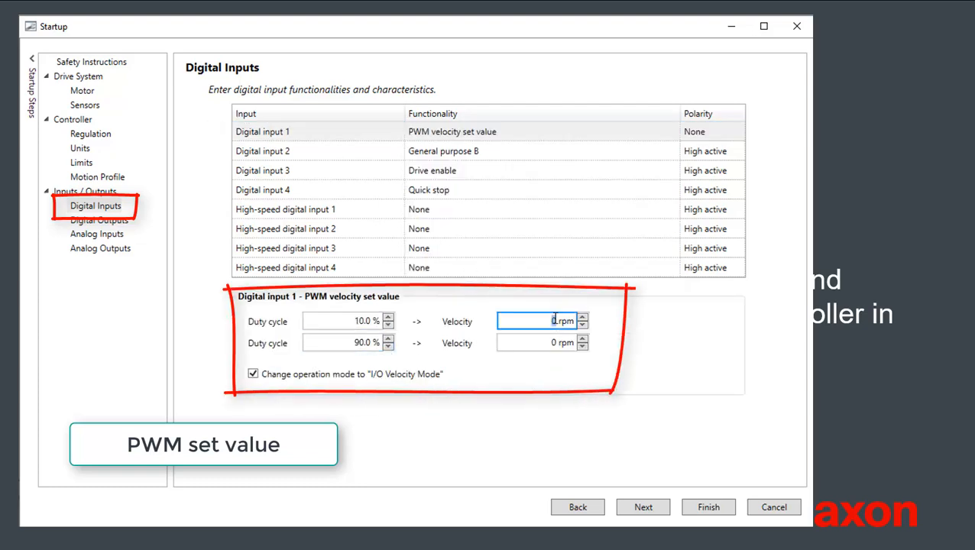
{"action": "type", "text": "-"}
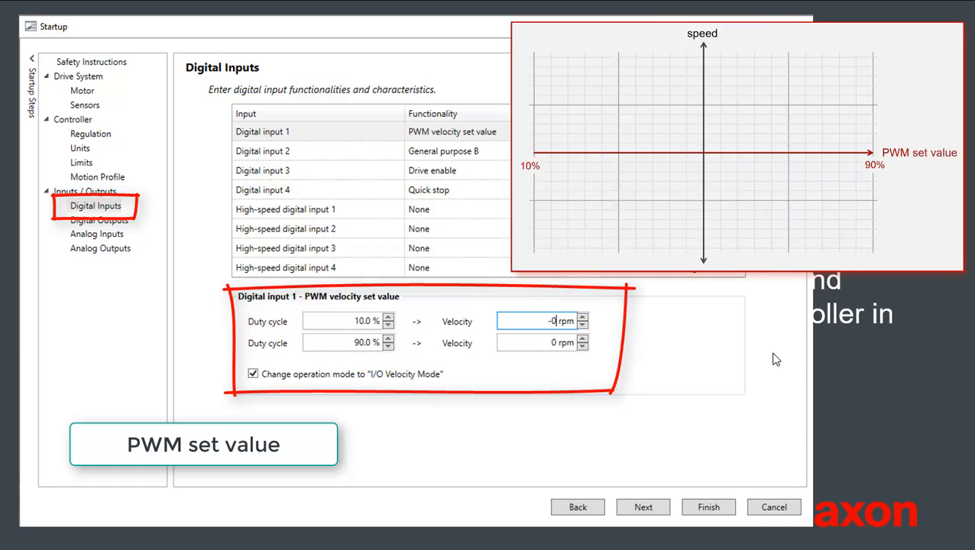
{"action": "type", "text": "500"}
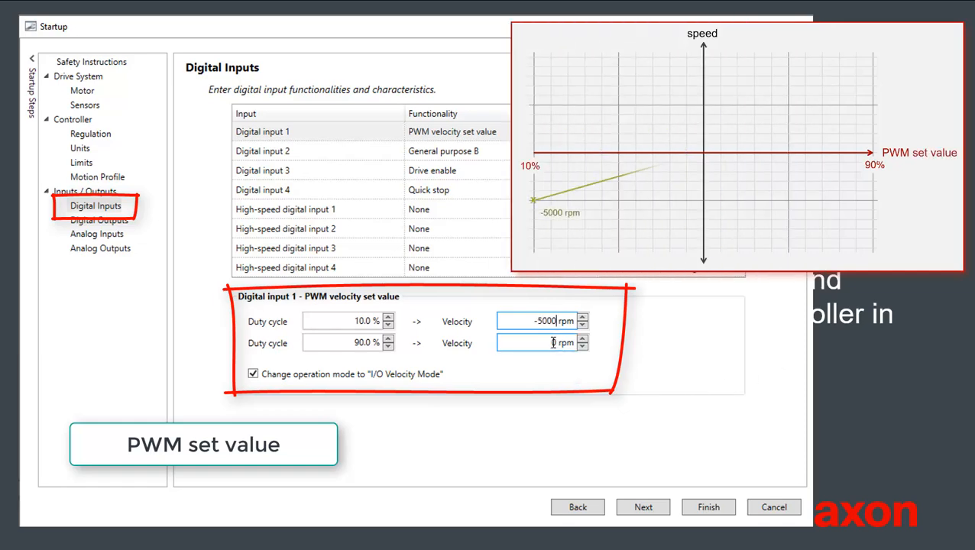
{"action": "double_click", "coordinate": [556, 343]}
{"action": "type", "text": "5000"}
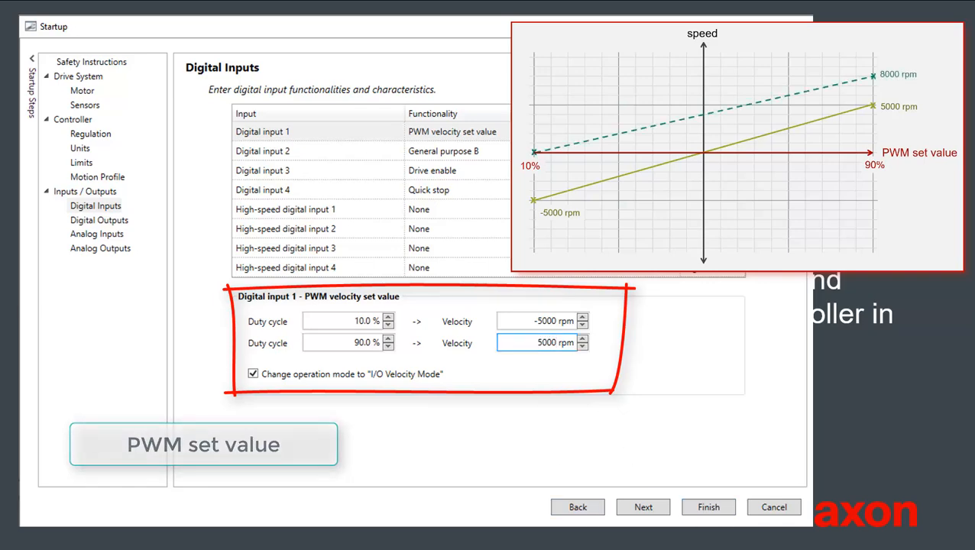
Step: Return digital input 1 to the General purpose A functionality
{"action": "left_click", "coordinate": [628, 132]}
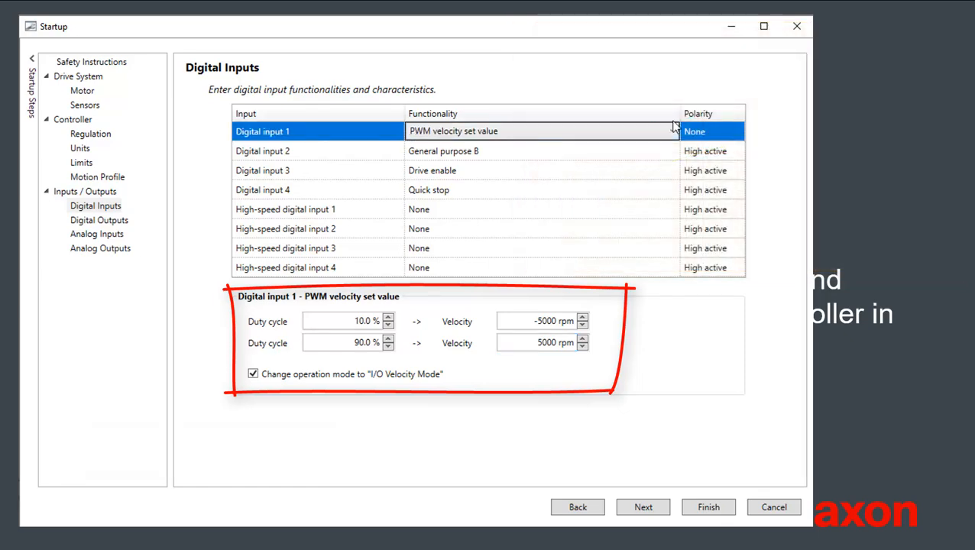
{"action": "left_click", "coordinate": [633, 136]}
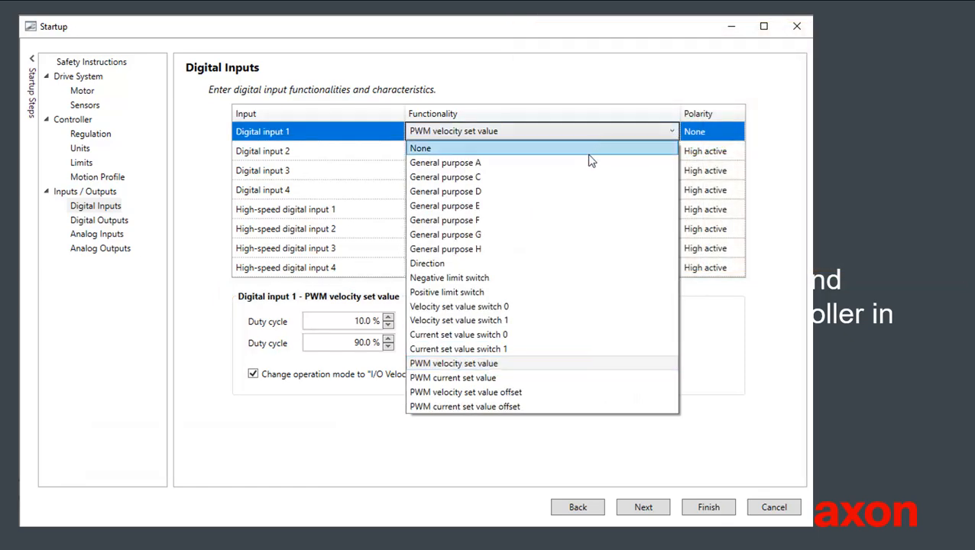
{"action": "left_click", "coordinate": [577, 166]}
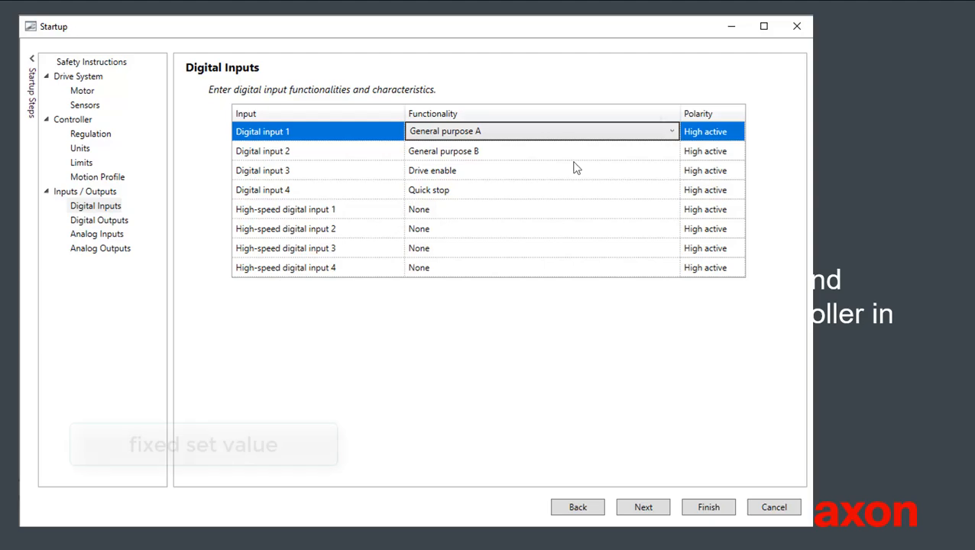
Step: Assign Velocity set value switch 0 to digital input 1 and Velocity set value switch 1 to digital input 2
{"action": "left_click", "coordinate": [672, 132]}
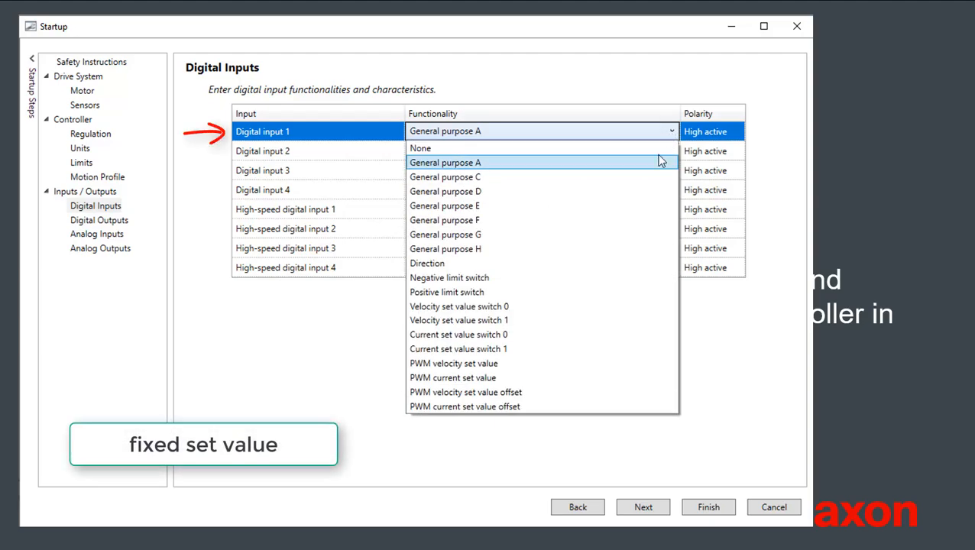
{"action": "left_click", "coordinate": [573, 307]}
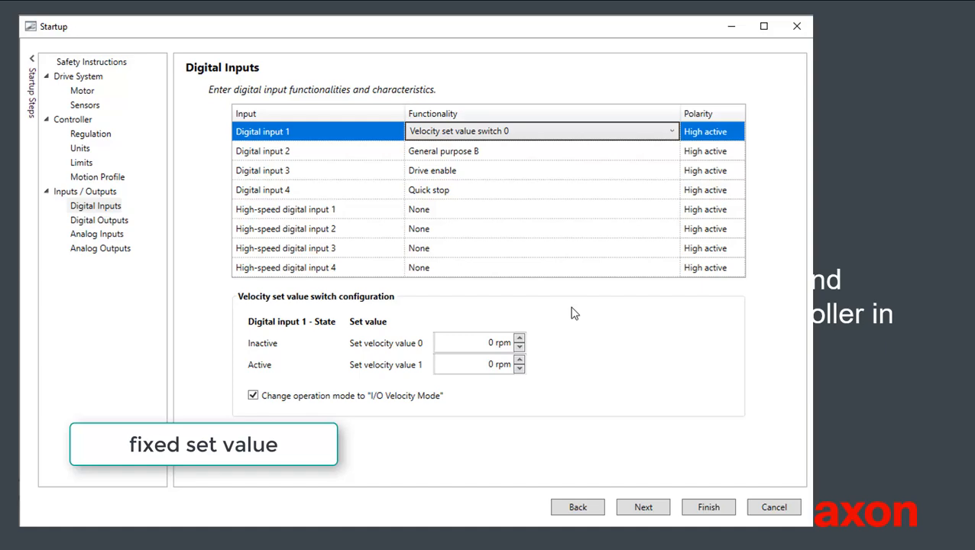
{"action": "left_click", "coordinate": [652, 151]}
{"action": "left_click", "coordinate": [672, 152]}
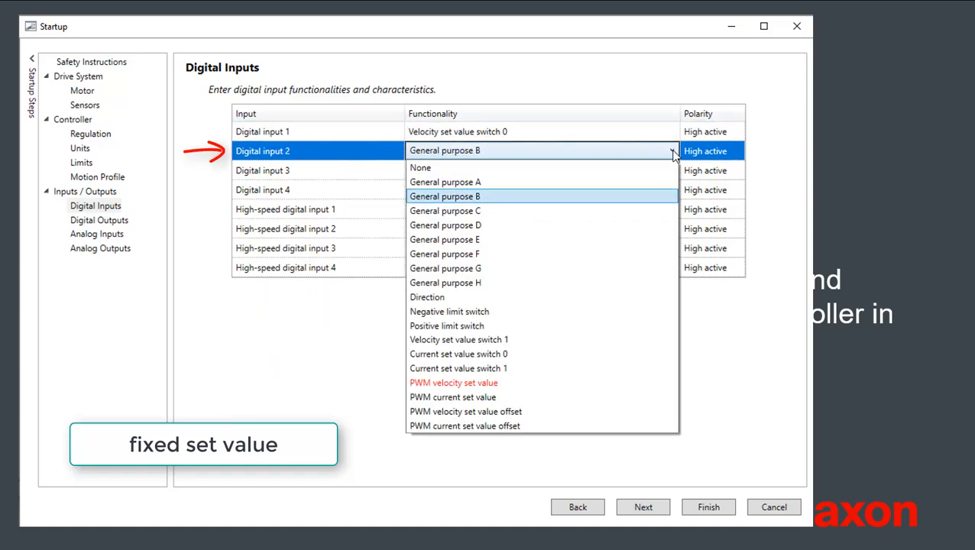
{"action": "left_click", "coordinate": [525, 345]}
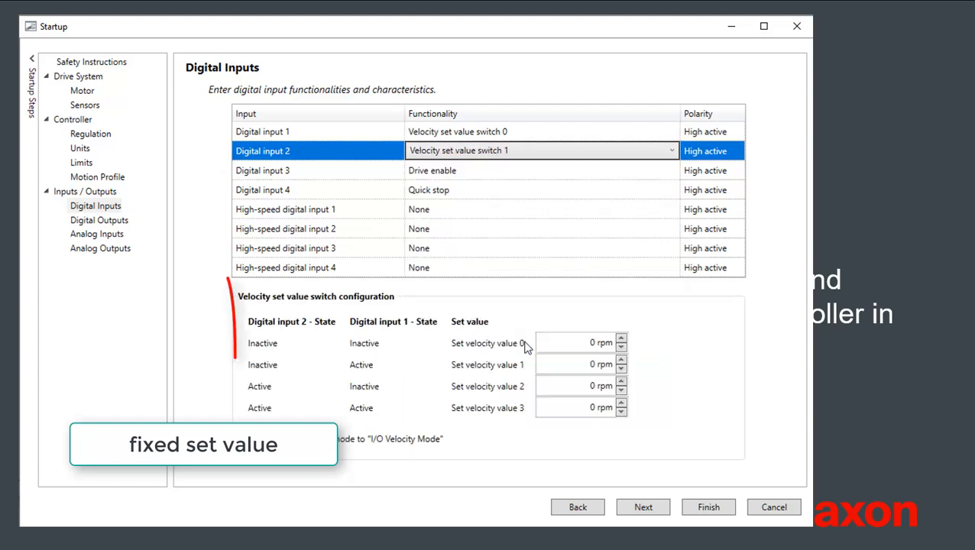
Step: Set velocity value 0 to -580 rpm and velocity value 1 to -1000 rpm in the velocity set value switch configuration
{"action": "left_click", "coordinate": [586, 343]}
{"action": "double_click", "coordinate": [587, 342]}
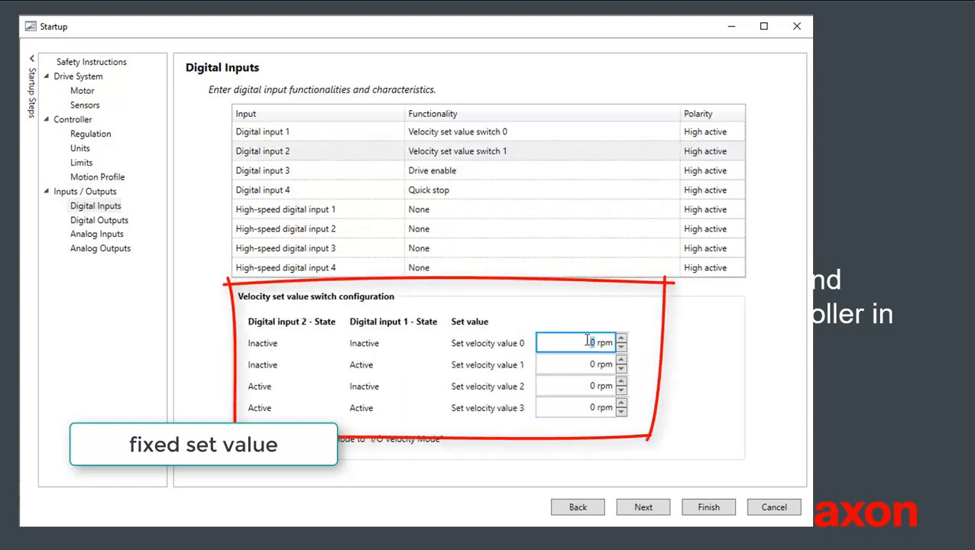
{"action": "type", "text": "-500"}
{"action": "left_click", "coordinate": [570, 365]}
{"action": "double_click", "coordinate": [570, 366]}
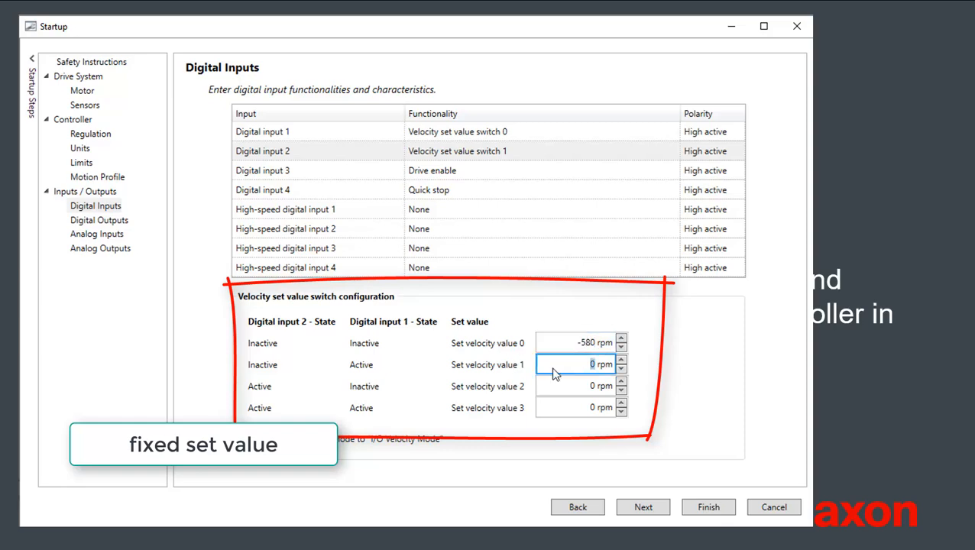
{"action": "type", "text": "-1000"}
Step: Set velocity value 2 to 300 rpm and velocity value 3 to 5000 rpm for the switch configuration
{"action": "left_click", "coordinate": [596, 386]}
{"action": "double_click", "coordinate": [598, 388]}
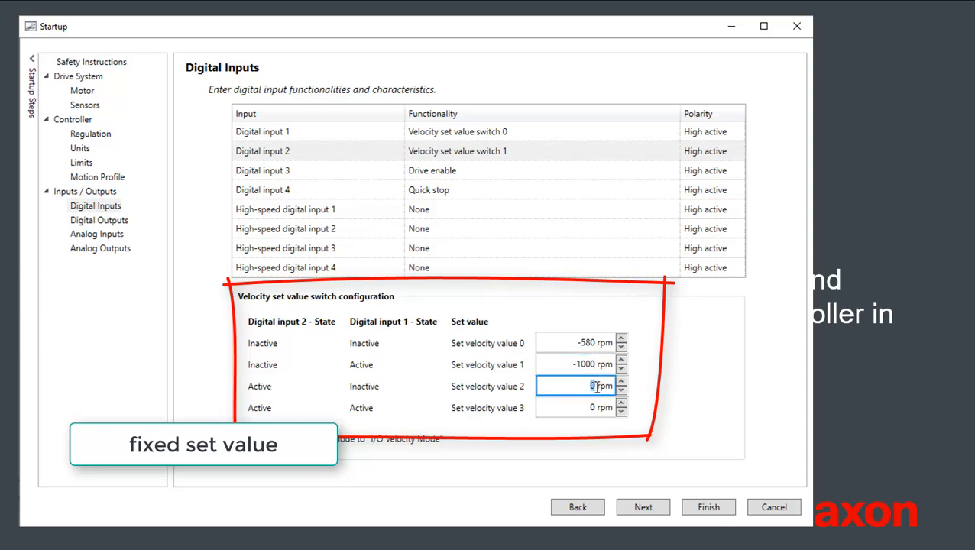
{"action": "type", "text": "300"}
{"action": "key", "text": "Tab"}
{"action": "type", "text": "5"}
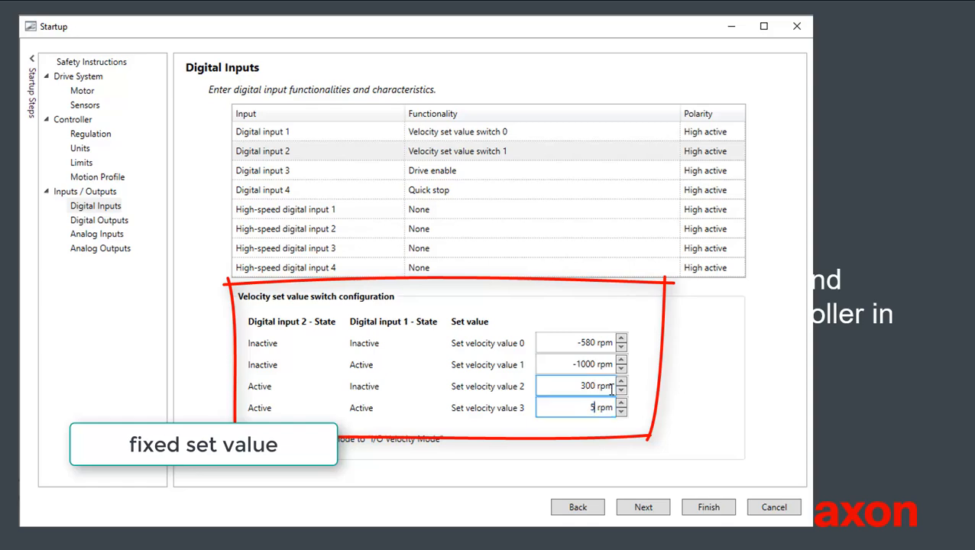
{"action": "type", "text": "000"}
Step: Assign the Velocity actual value averaged functionality to analog output 1
{"action": "left_click", "coordinate": [110, 250]}
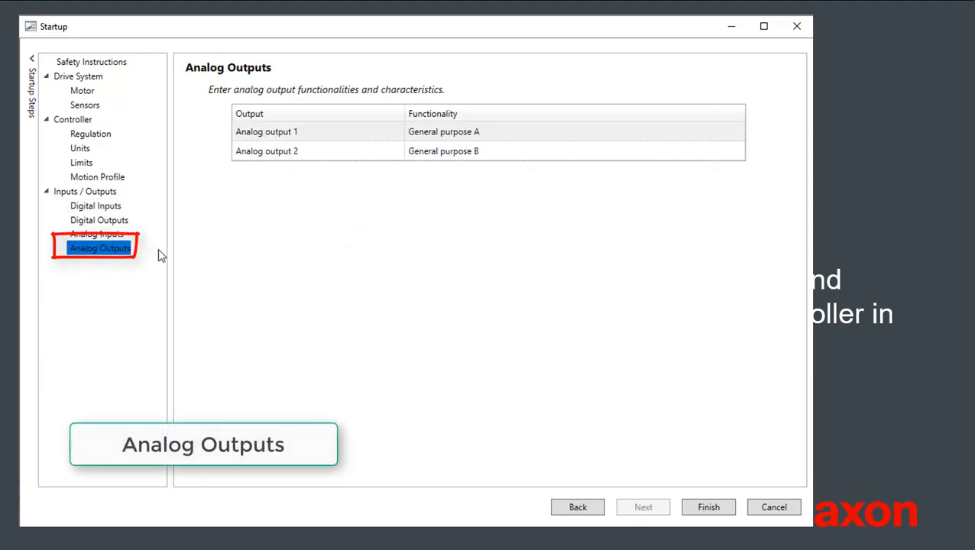
{"action": "left_click", "coordinate": [674, 131]}
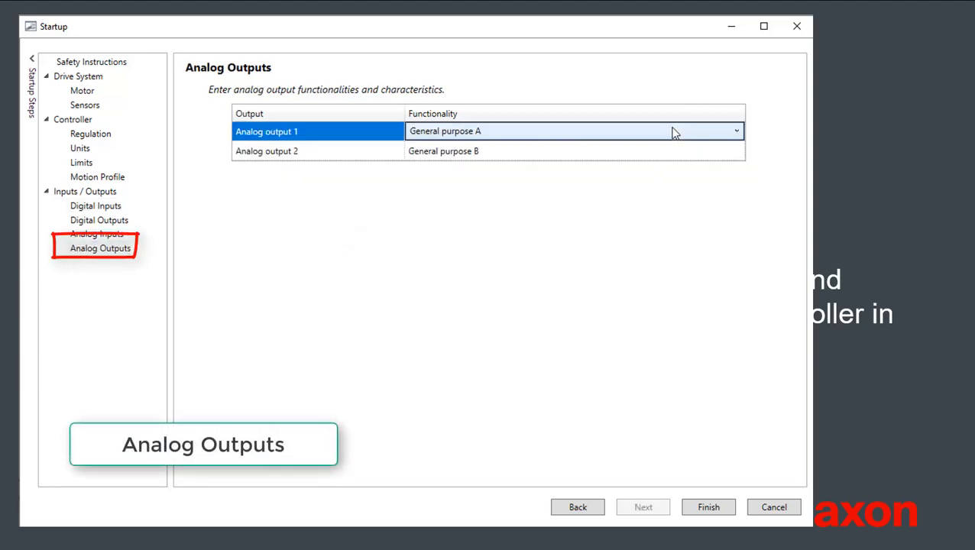
{"action": "left_click", "coordinate": [738, 133]}
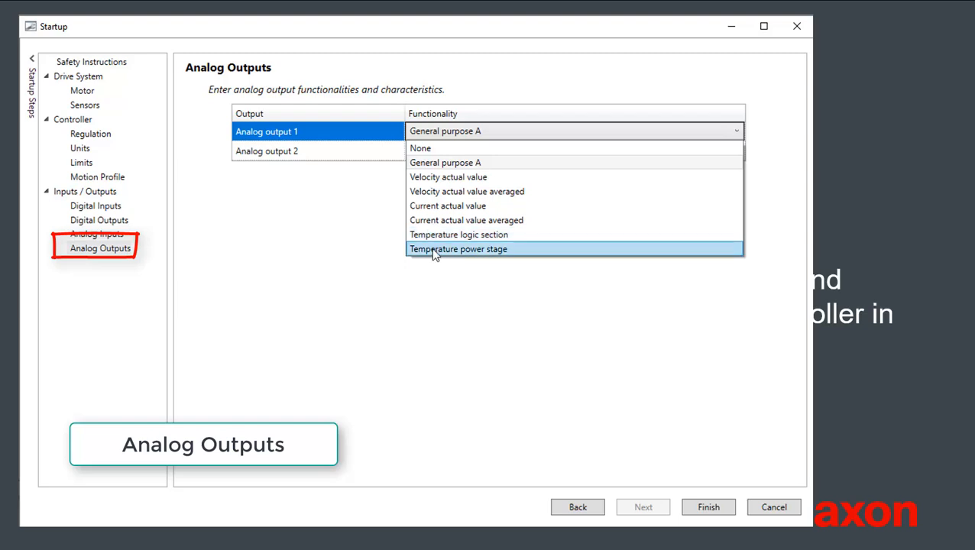
{"action": "left_click", "coordinate": [427, 193]}
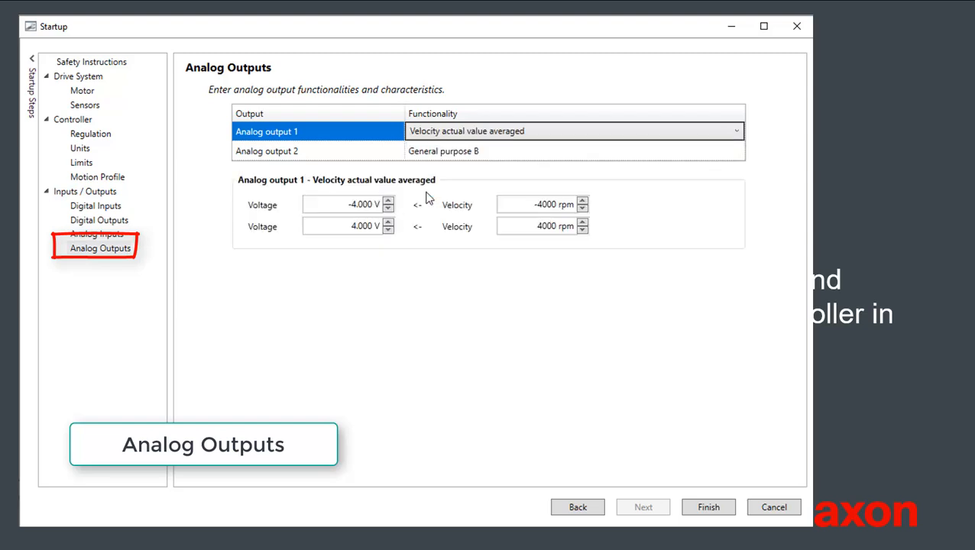
Step: Assign the Current actual value averaged functionality to analog output 2
{"action": "left_click", "coordinate": [701, 151]}
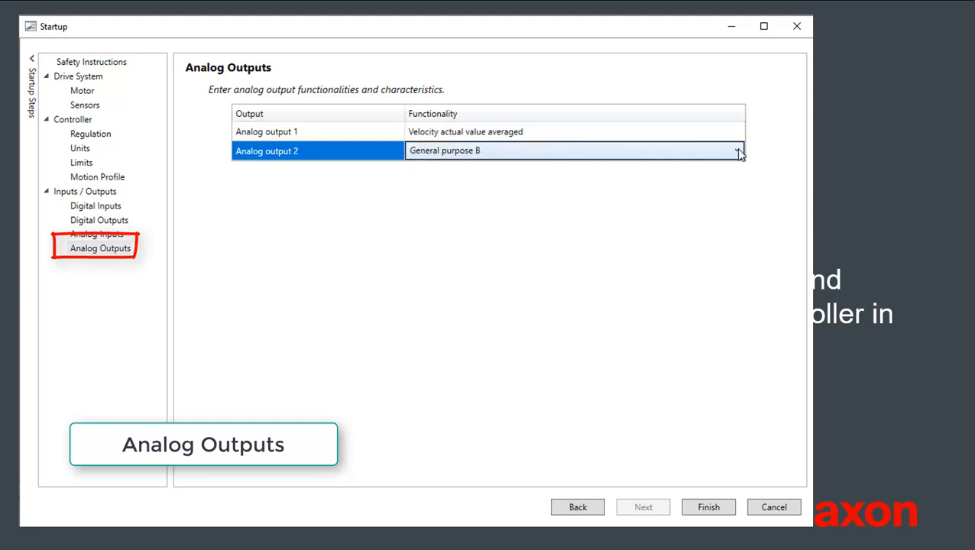
{"action": "left_click", "coordinate": [736, 150]}
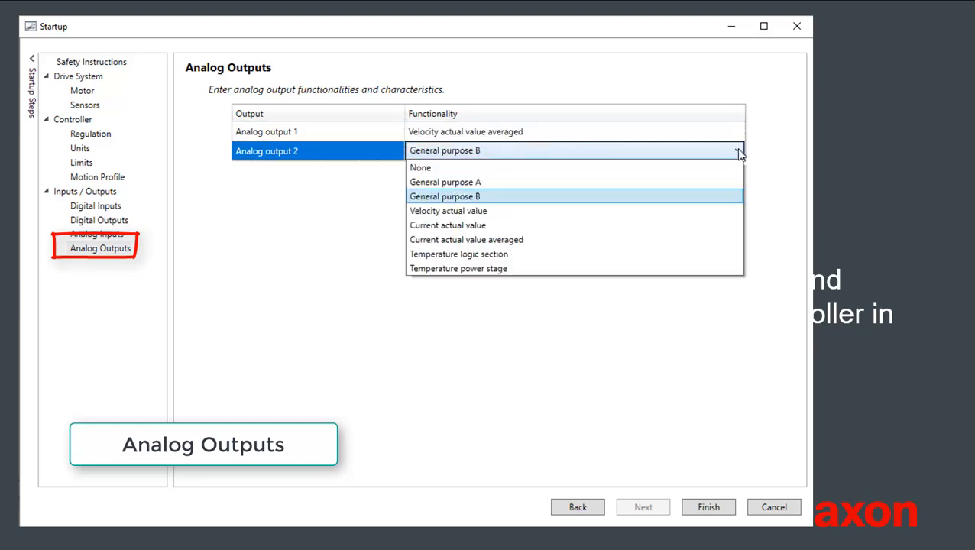
{"action": "left_click", "coordinate": [571, 239]}
Step: Set analog output 2's current to -1000 mA for the -4.000 V point and 2000 mA for the 4.000 V point
{"action": "double_click", "coordinate": [527, 203]}
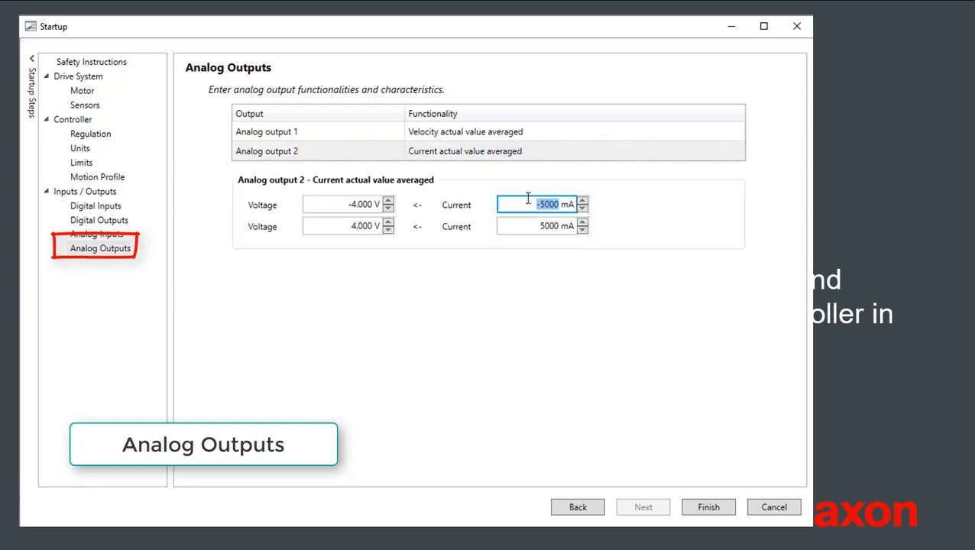
{"action": "type", "text": "1000"}
{"action": "double_click", "coordinate": [539, 227]}
{"action": "type", "text": "1000"}
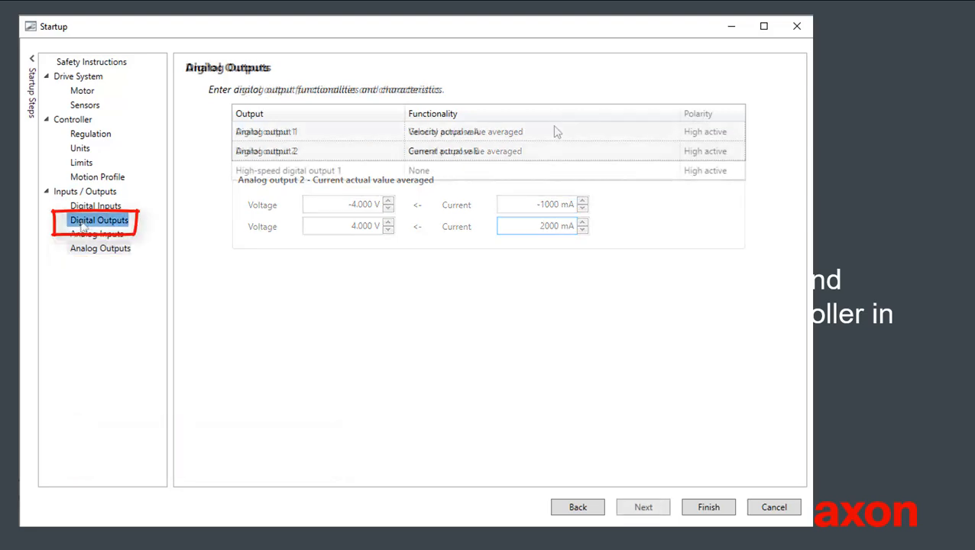
Step: Assign the Ready/Fault functionality to digital output 1
{"action": "left_click", "coordinate": [653, 133]}
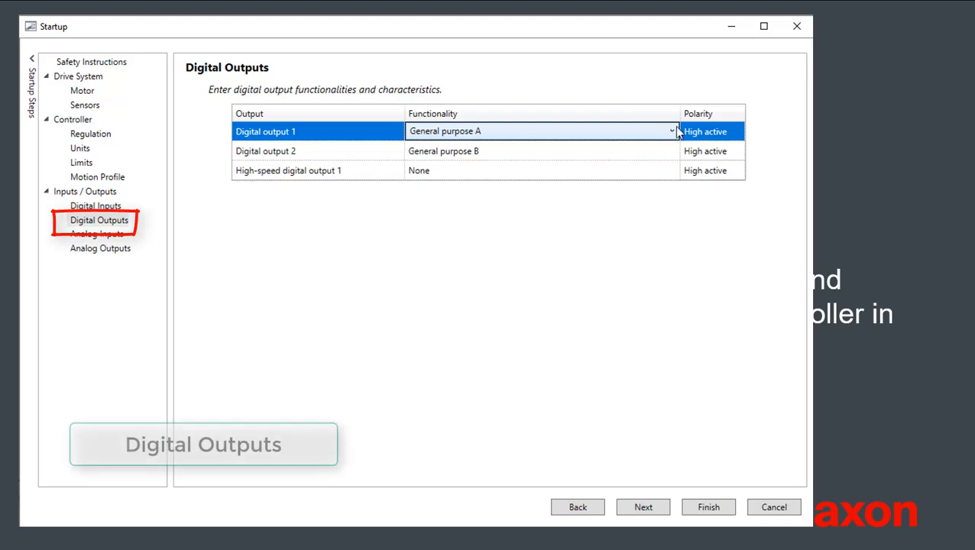
{"action": "left_click", "coordinate": [672, 133]}
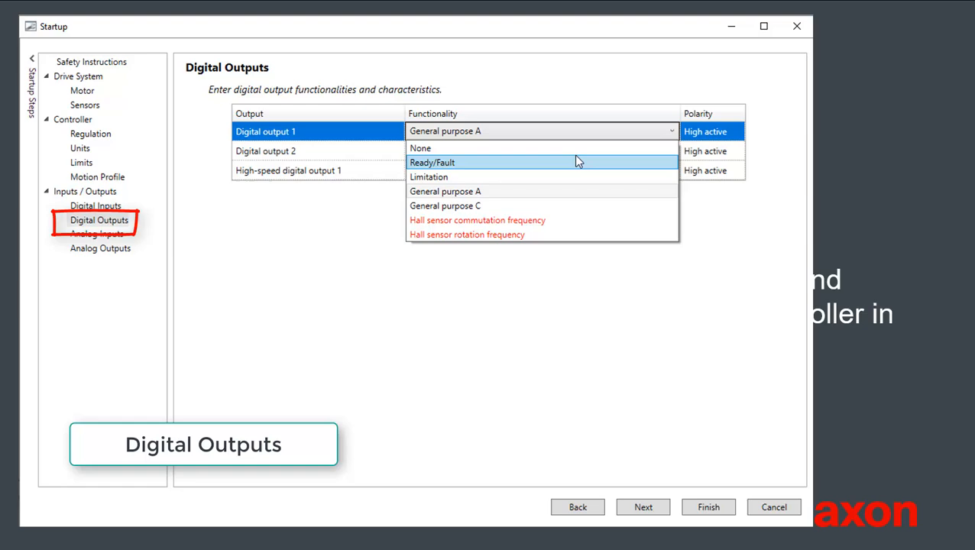
{"action": "left_click", "coordinate": [576, 161]}
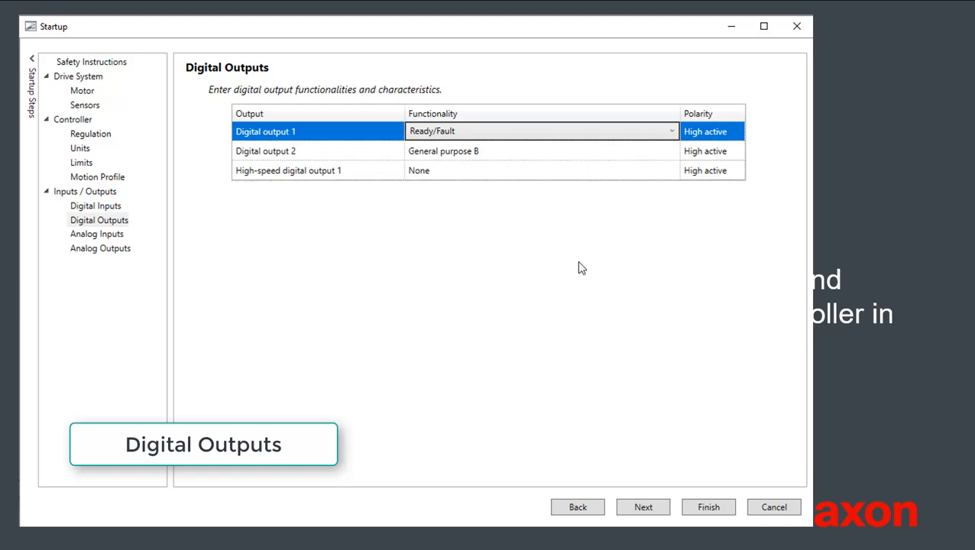